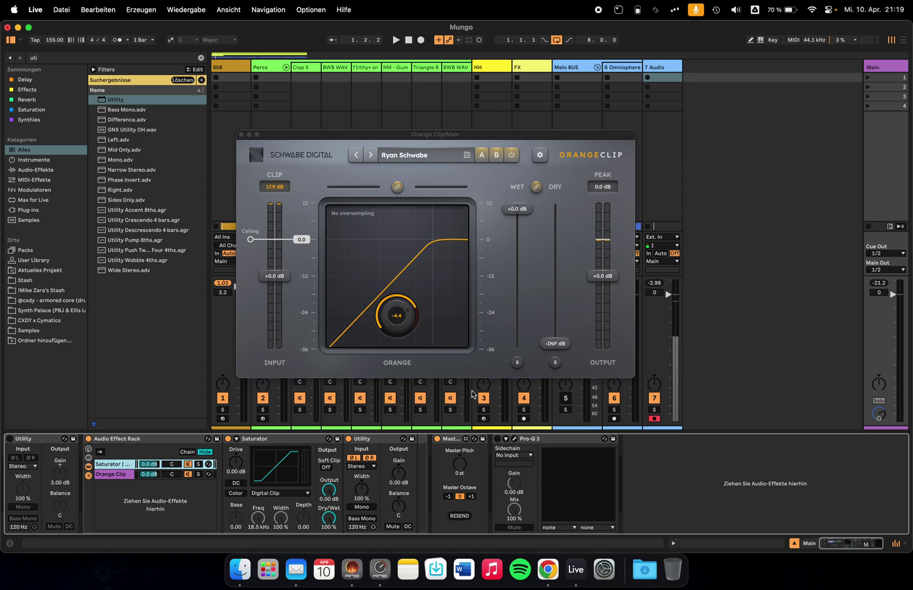
Bring up the Orange Clip release notes and highlight the 1.0.8 and 1.0.9 version headings.
{"action": "left_click", "coordinate": [548, 569]}
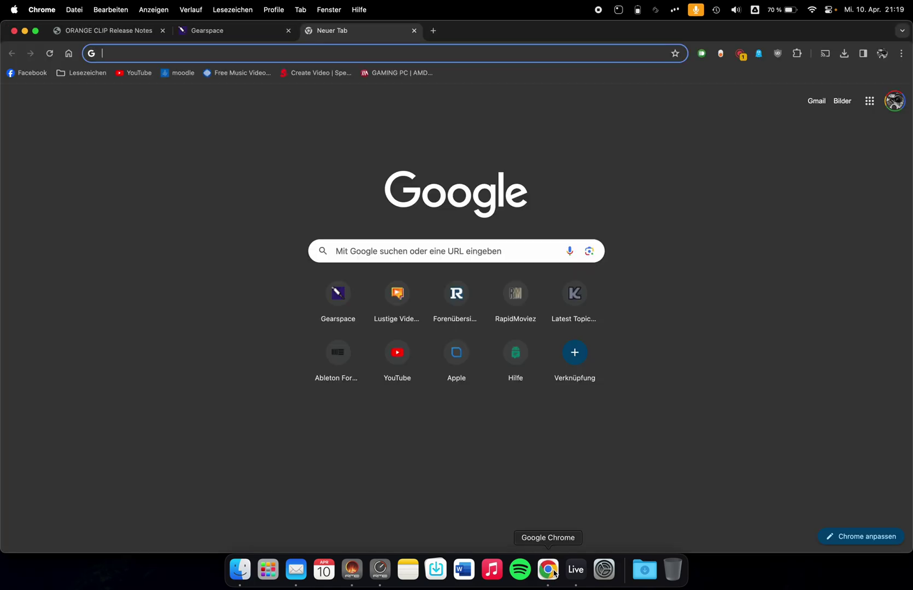
{"action": "left_click", "coordinate": [227, 31]}
{"action": "left_click", "coordinate": [126, 31]}
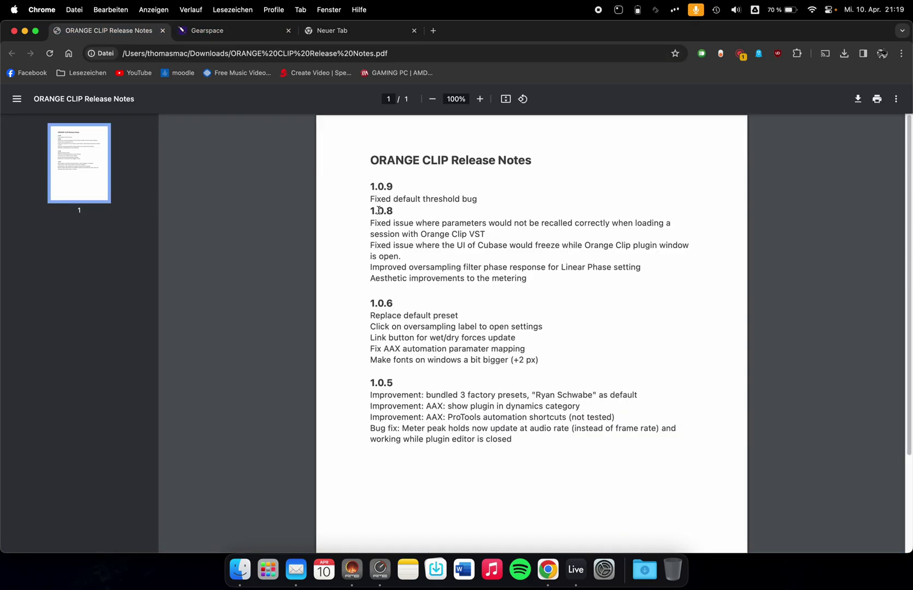
{"action": "double_click", "coordinate": [378, 210]}
{"action": "left_click", "coordinate": [375, 201]}
{"action": "left_click_drag", "start_coordinate": [371, 186], "coordinate": [404, 188]}
{"action": "left_click", "coordinate": [401, 190]}
Back in Live, move Orange Clip's Orange knob from -4.4 toward +0.0 and refocus the plugin.
{"action": "left_click", "coordinate": [25, 32]}
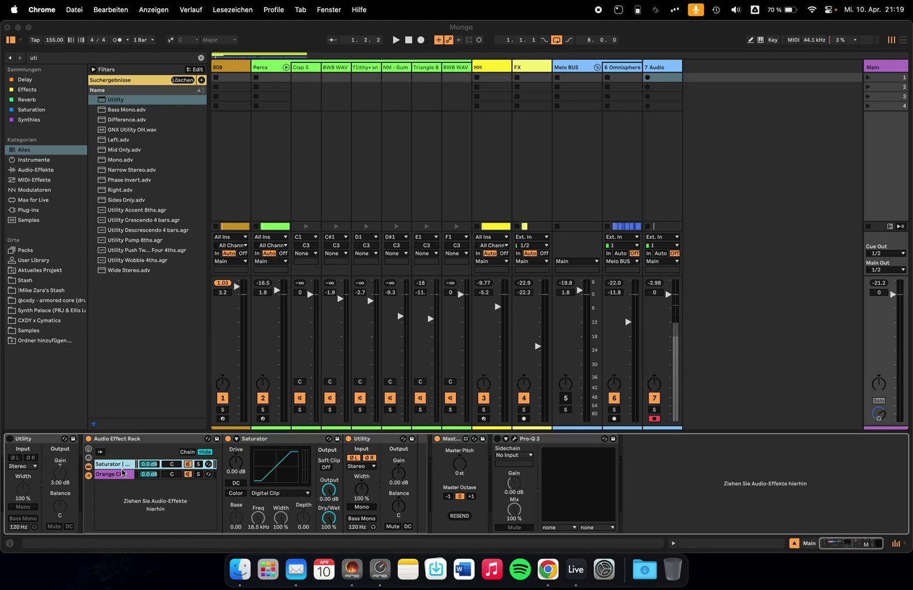
{"action": "left_click", "coordinate": [122, 472]}
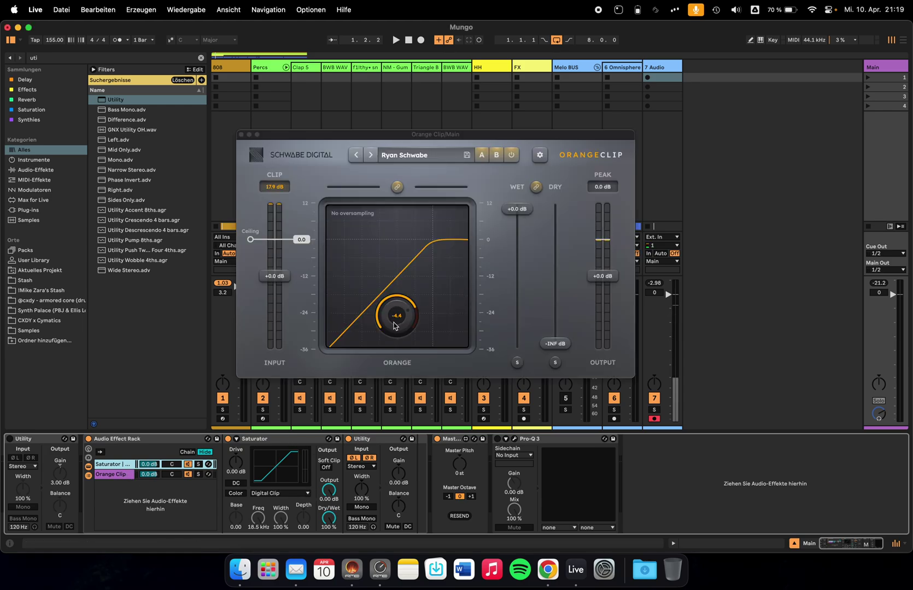
{"action": "left_click_drag", "start_coordinate": [398, 318], "coordinate": [416, 219]}
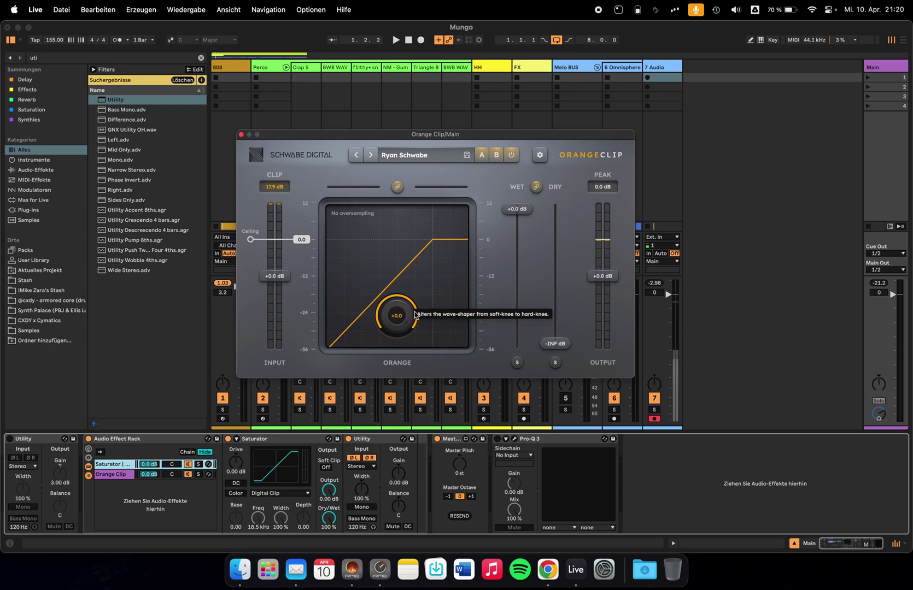
{"action": "left_click", "coordinate": [278, 498]}
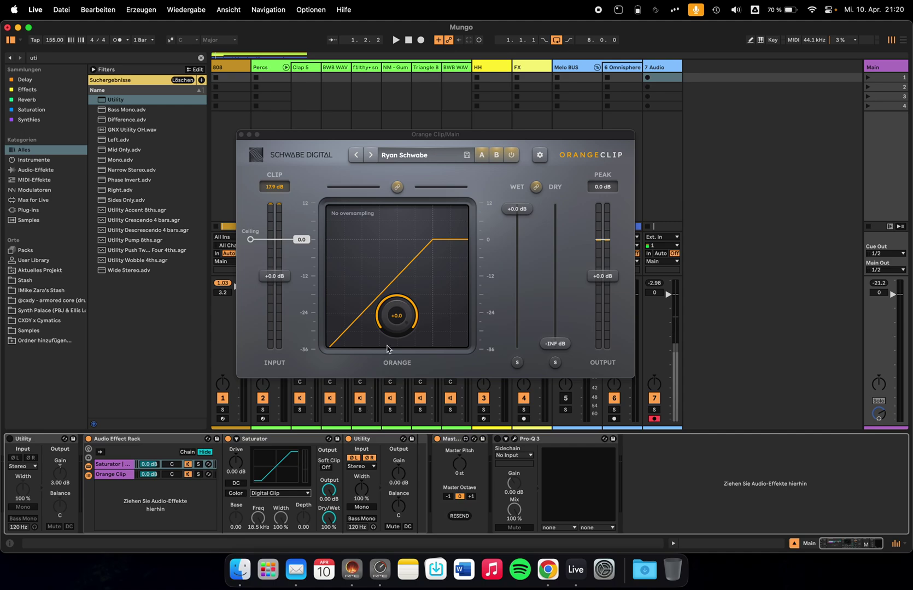
{"action": "left_click", "coordinate": [399, 332]}
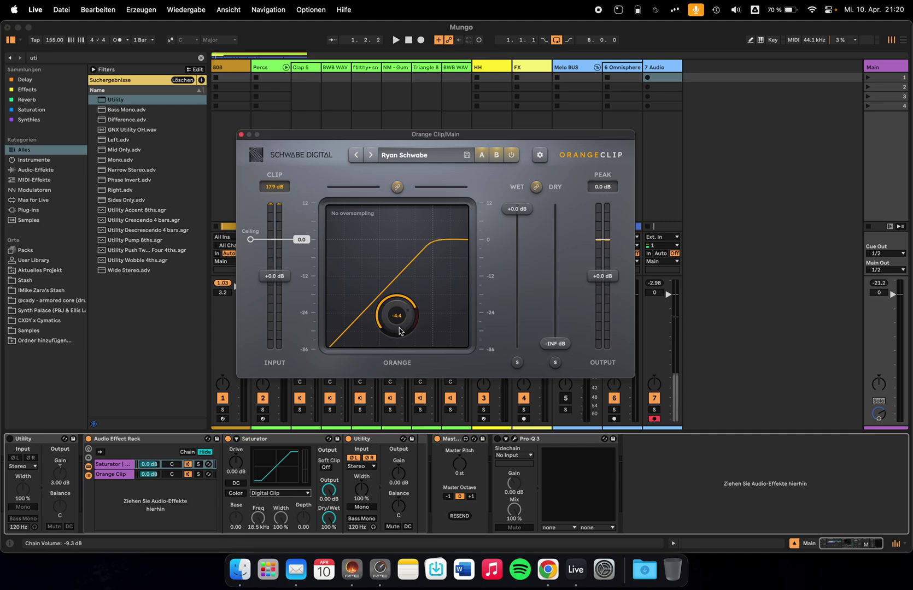
Check Orange Clip's version in Settings, close it, compare the Saturator and Orange Clip chains, and play.
{"action": "left_click", "coordinate": [540, 155]}
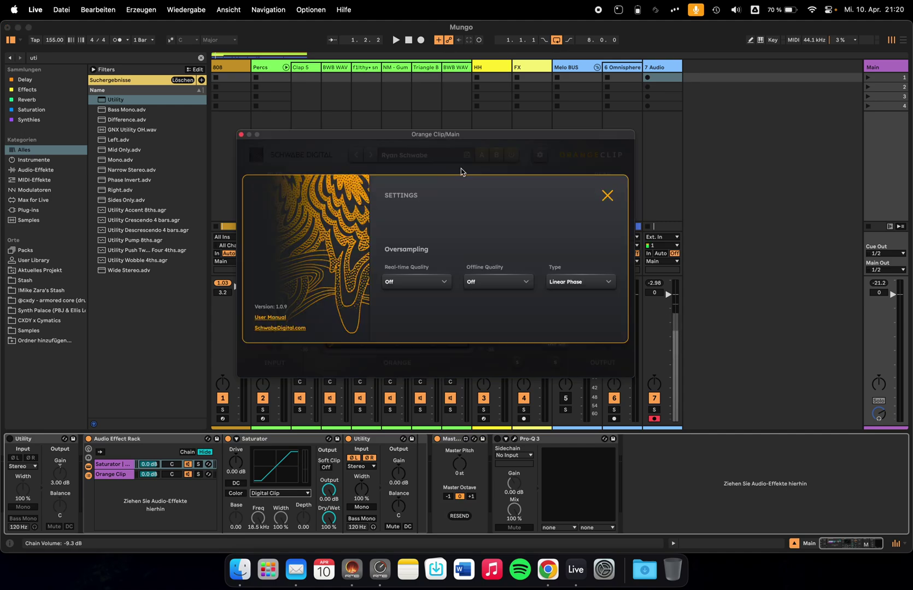
{"action": "left_click", "coordinate": [241, 135]}
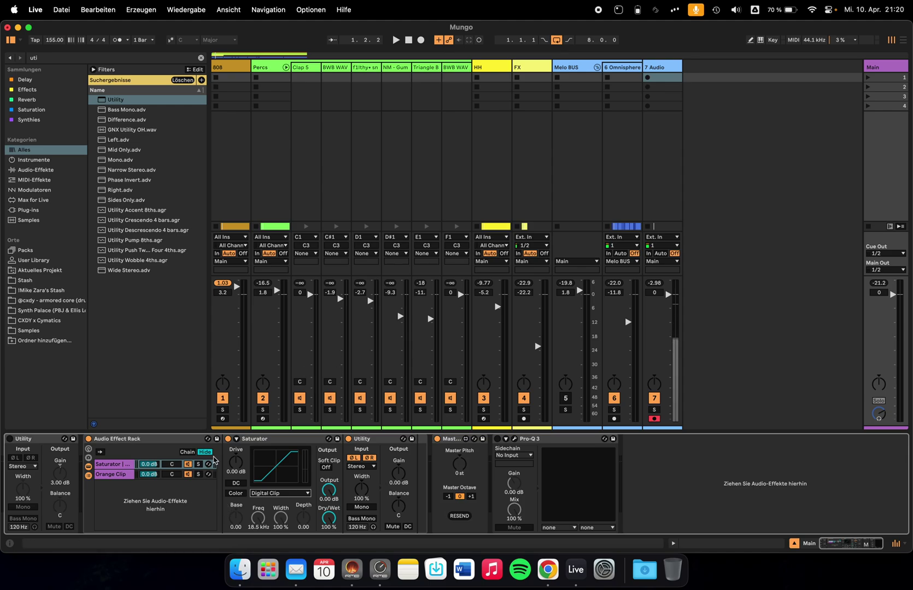
{"action": "left_click", "coordinate": [115, 468]}
{"action": "left_click", "coordinate": [116, 475]}
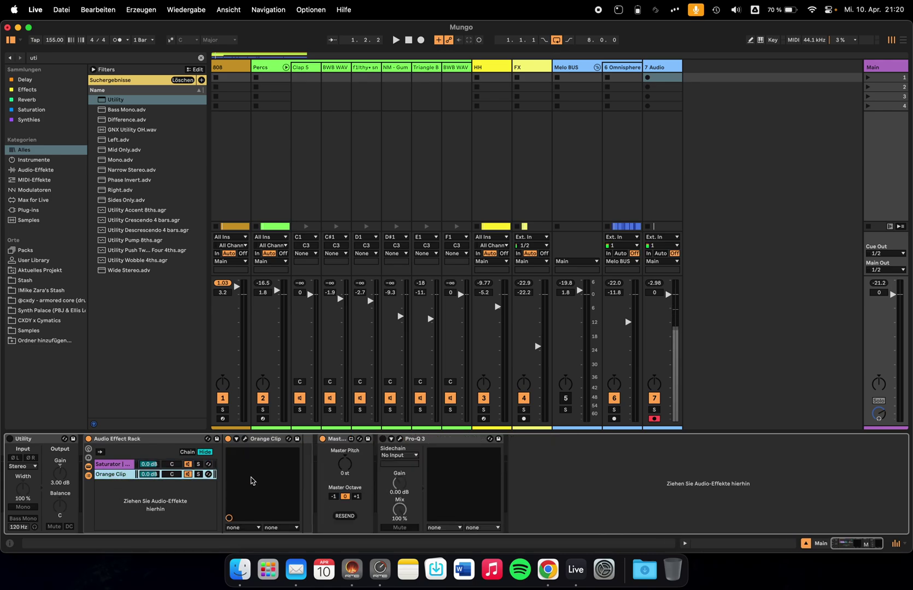
{"action": "left_click", "coordinate": [105, 467]}
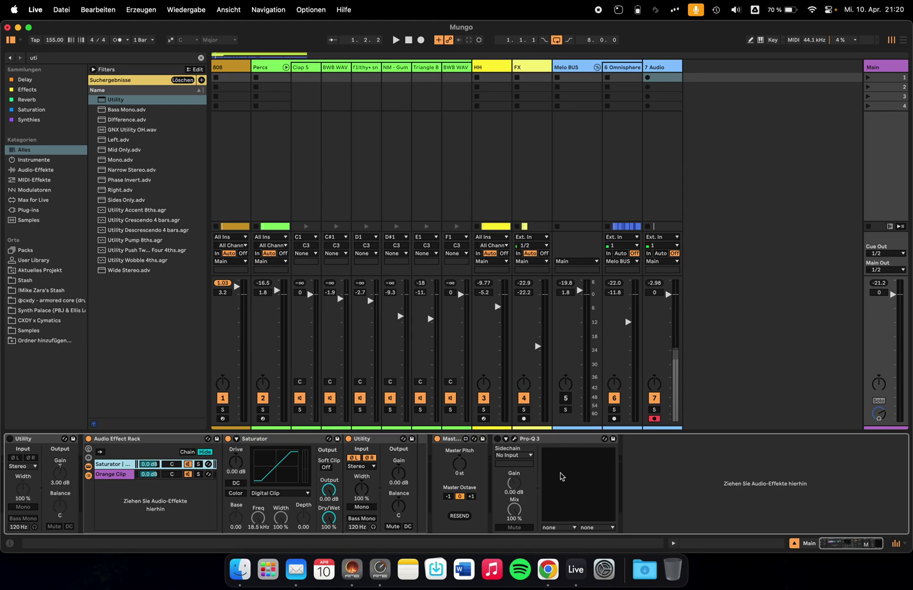
{"action": "key", "text": "space"}
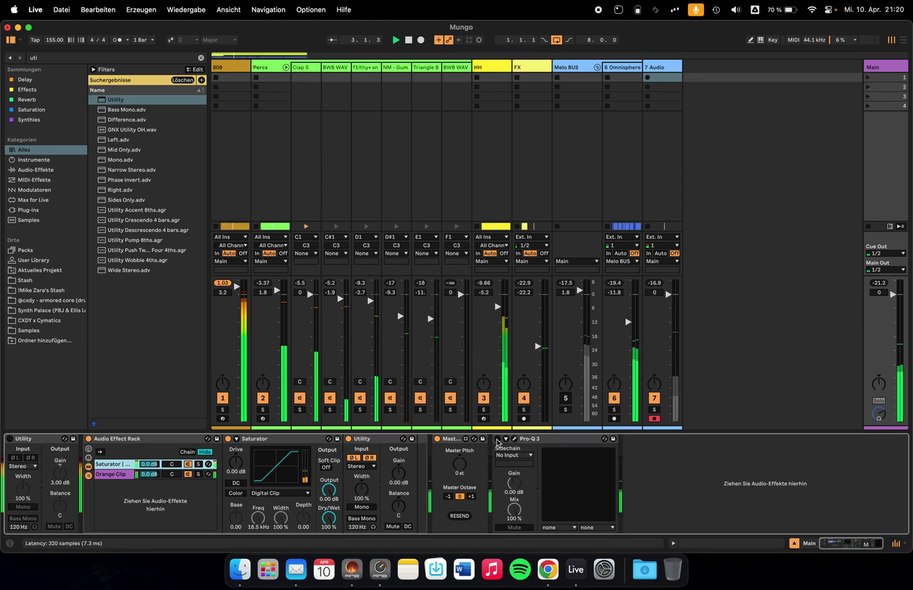
Open the main bus Pro-Q 3 plugin window and move it higher on screen.
{"action": "left_click", "coordinate": [509, 441]}
{"action": "left_click", "coordinate": [512, 439]}
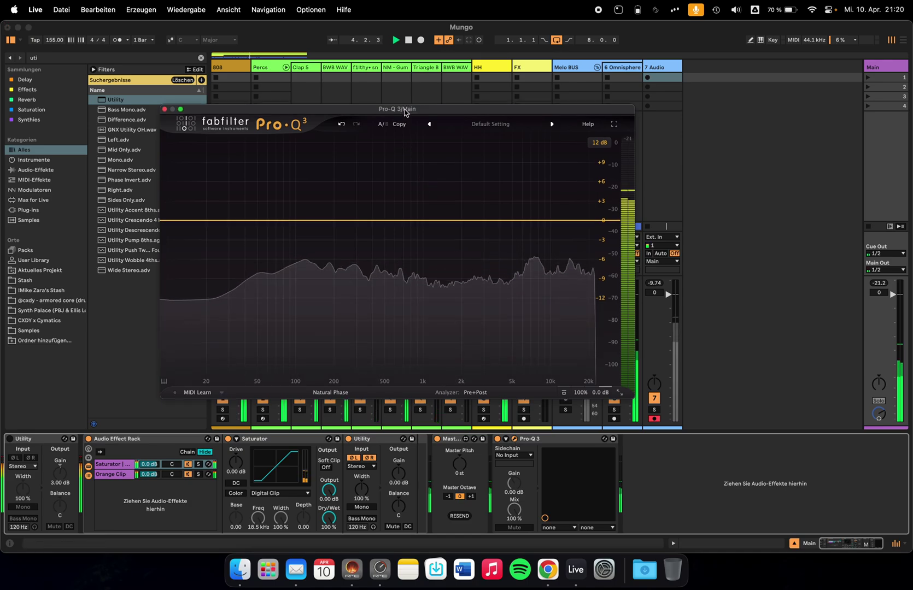
{"action": "left_click_drag", "start_coordinate": [407, 112], "coordinate": [408, 86]}
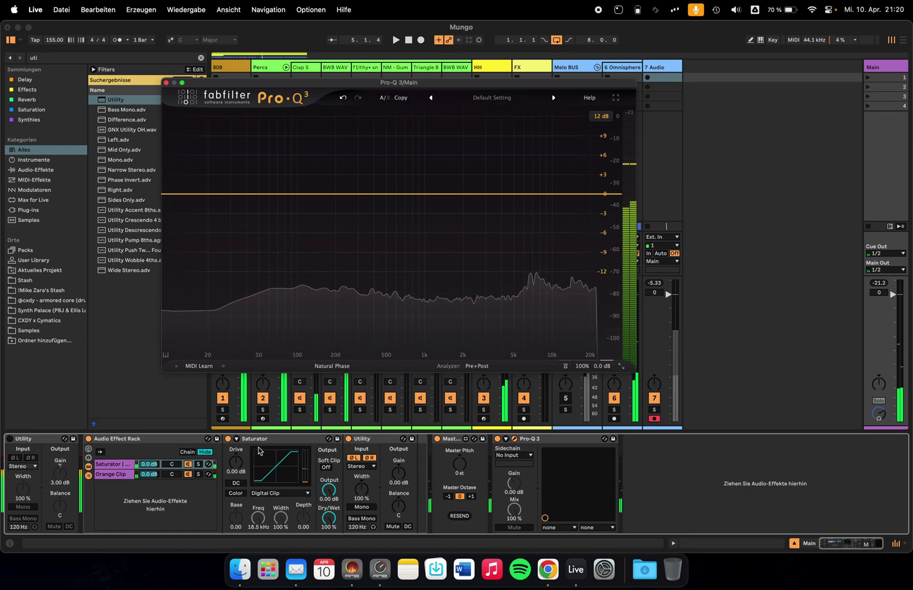
Set the Saturator waveshape to Analog Clip and reopen the Orange Clip plugin window.
{"action": "left_click", "coordinate": [285, 493]}
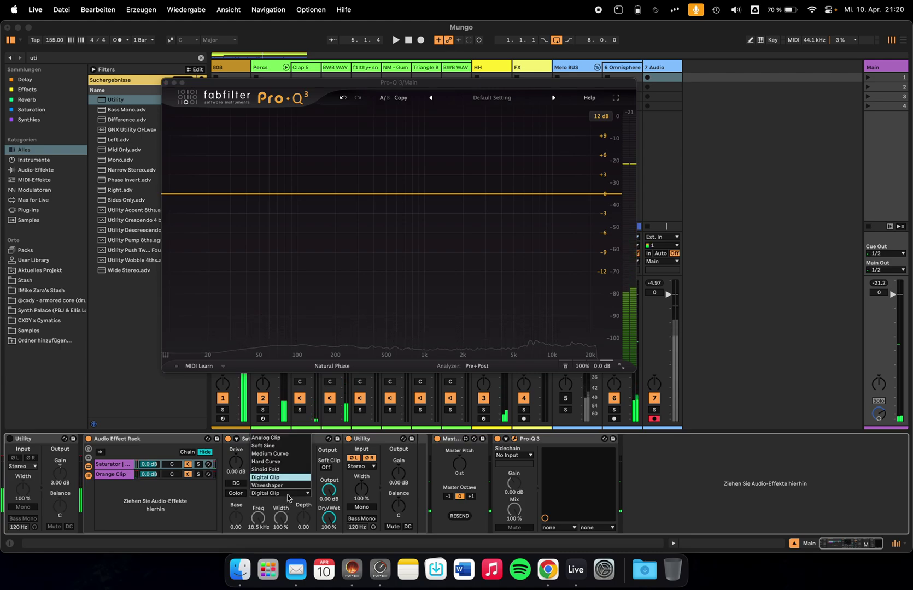
{"action": "left_click", "coordinate": [289, 441]}
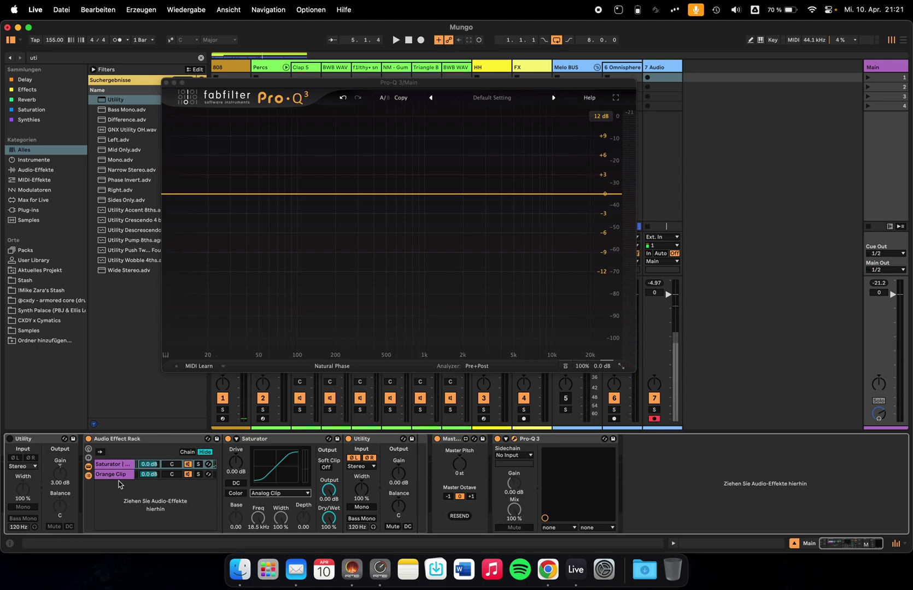
{"action": "left_click", "coordinate": [118, 476]}
{"action": "left_click", "coordinate": [245, 439]}
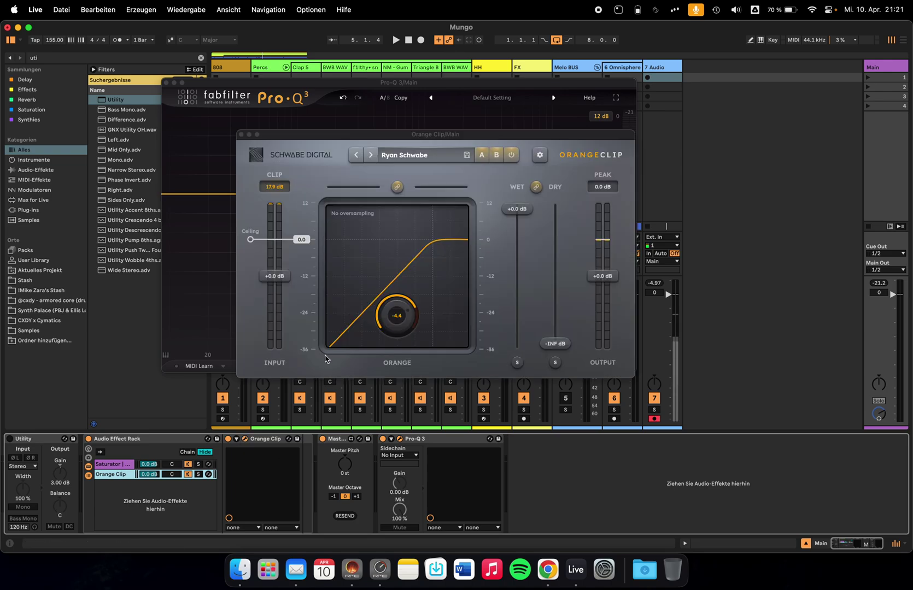
Close Orange Clip and confirm the Saturator chain stays on Analog Clip.
{"action": "left_click", "coordinate": [241, 135]}
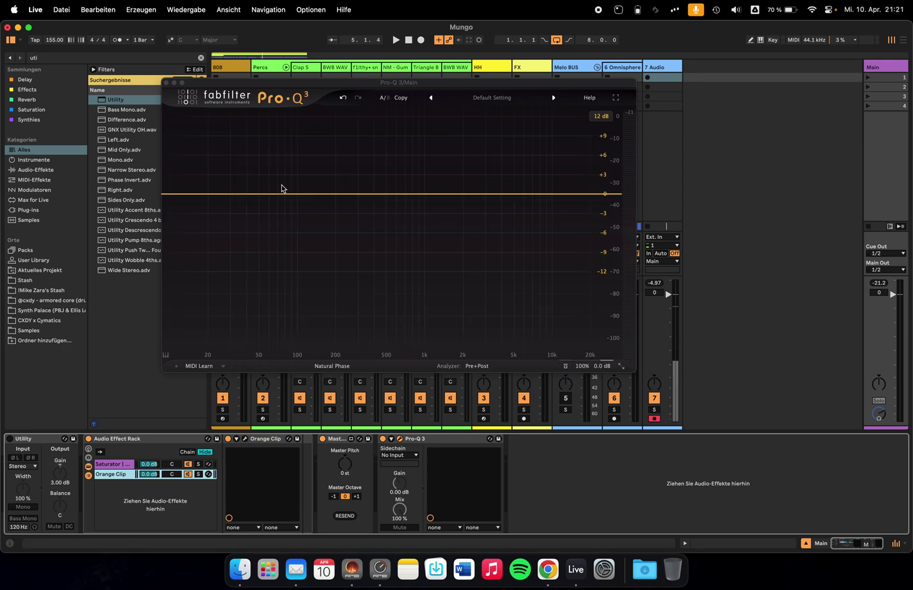
{"action": "left_click", "coordinate": [109, 470]}
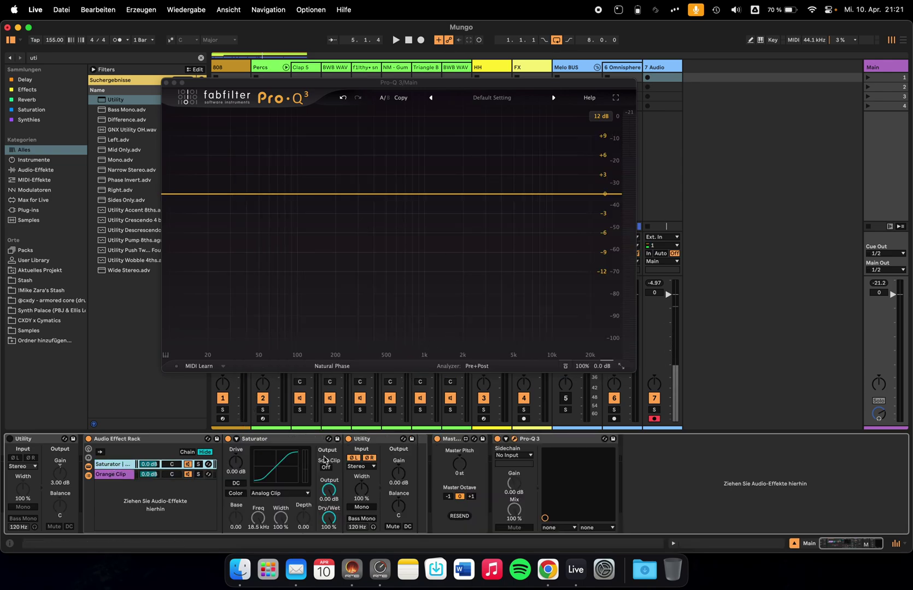
{"action": "left_click", "coordinate": [304, 497]}
{"action": "left_click", "coordinate": [271, 437]}
During playback, try the Saturator on Digital Clip, then return it to Analog Clip.
{"action": "key", "text": "space"}
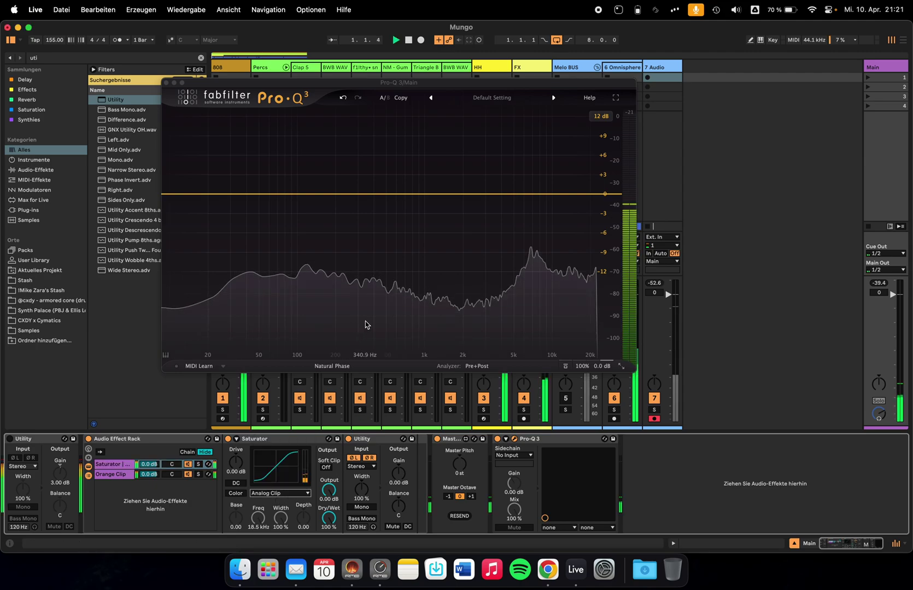
{"action": "left_click", "coordinate": [289, 495]}
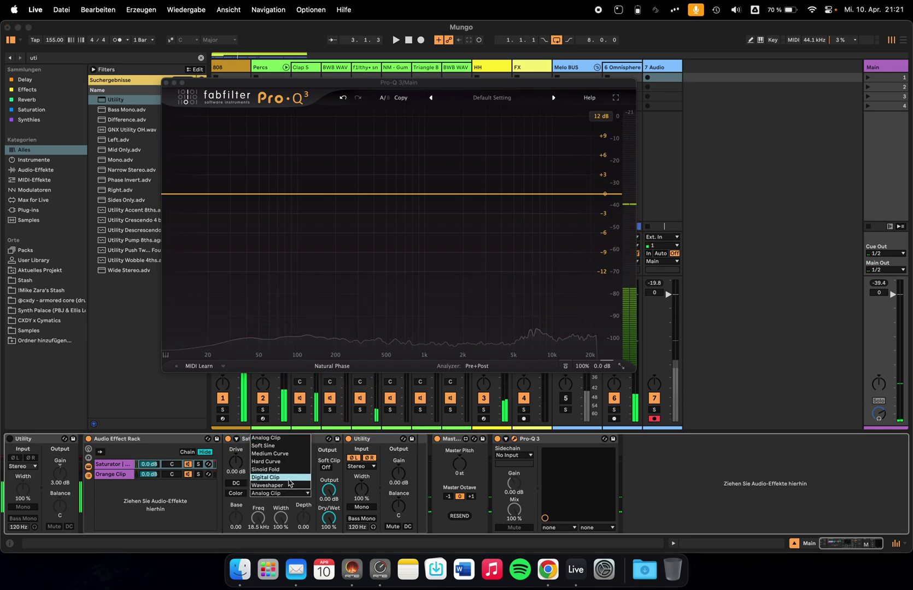
{"action": "left_click", "coordinate": [288, 478]}
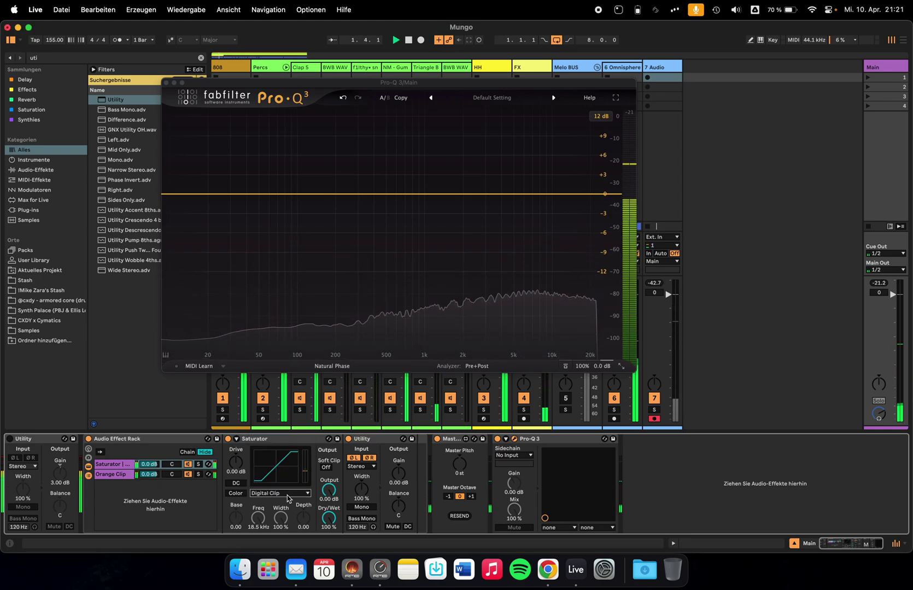
{"action": "left_click", "coordinate": [288, 494]}
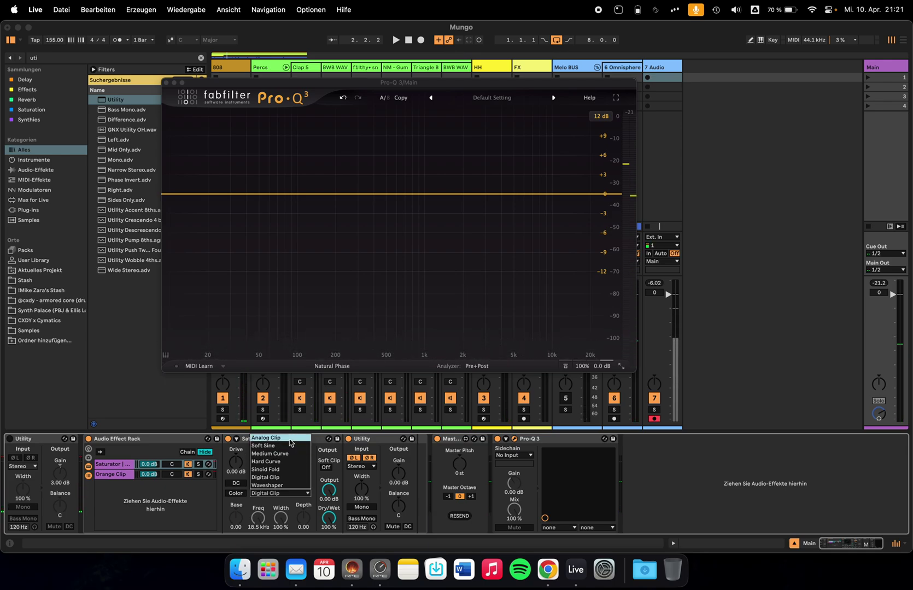
{"action": "left_click", "coordinate": [290, 438]}
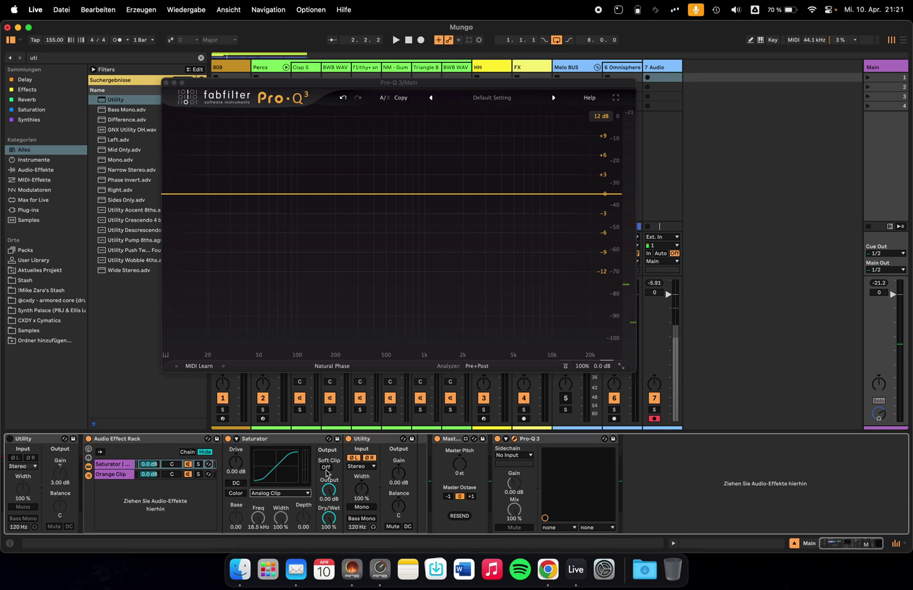
With Soft Clip left off, set the Utility gain from 3.00 to 5 dB and briefly play the mix.
{"action": "left_click", "coordinate": [327, 468]}
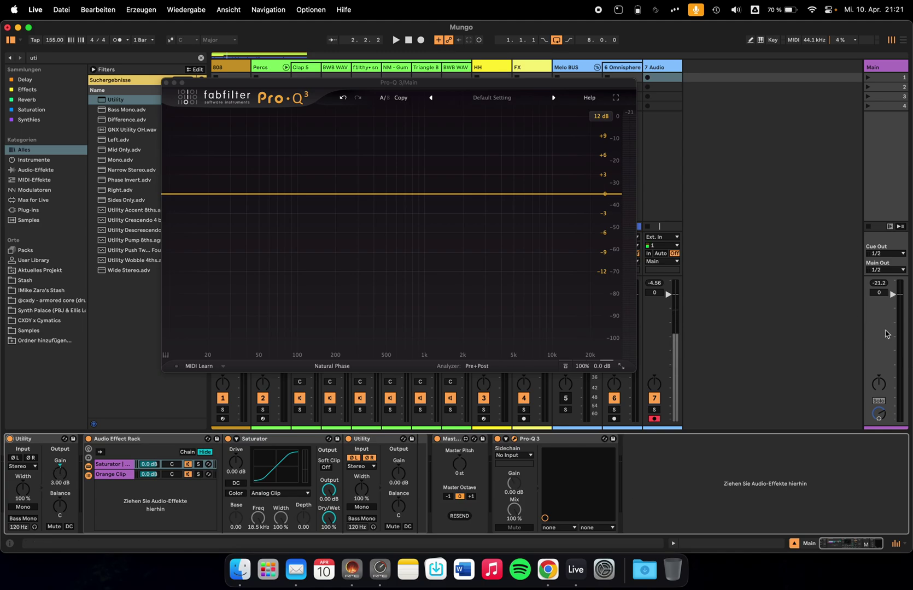
{"action": "left_click", "coordinate": [61, 485]}
{"action": "key", "text": "Return"}
{"action": "key", "text": "space"}
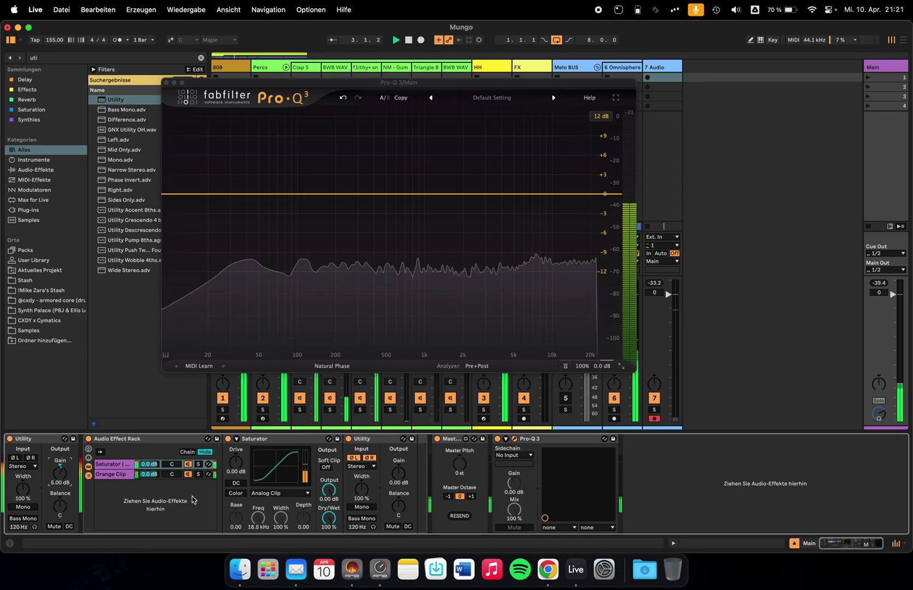
{"action": "key", "text": "space"}
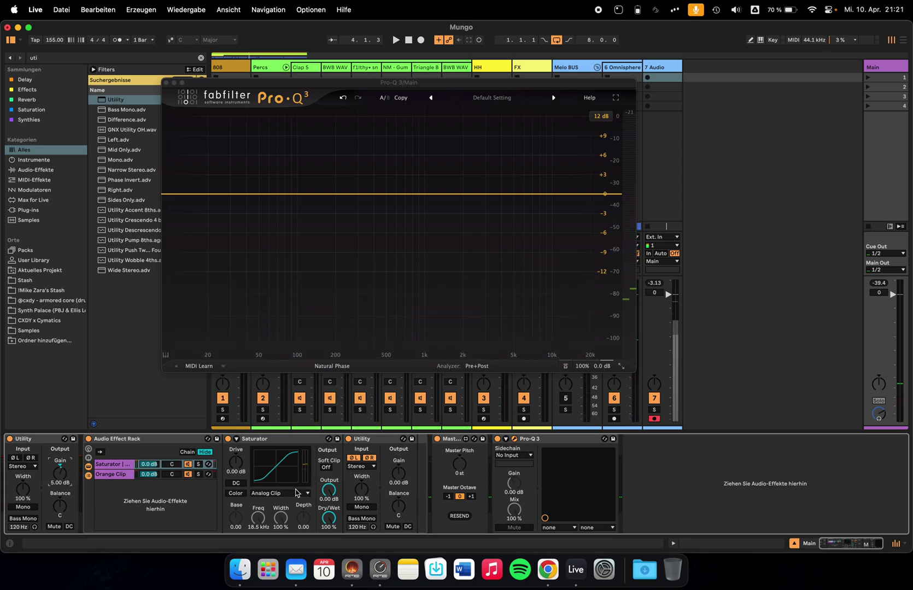
Switch between the Orange Clip and Saturator chains, ending on the Saturator's curve options.
{"action": "left_click", "coordinate": [120, 475]}
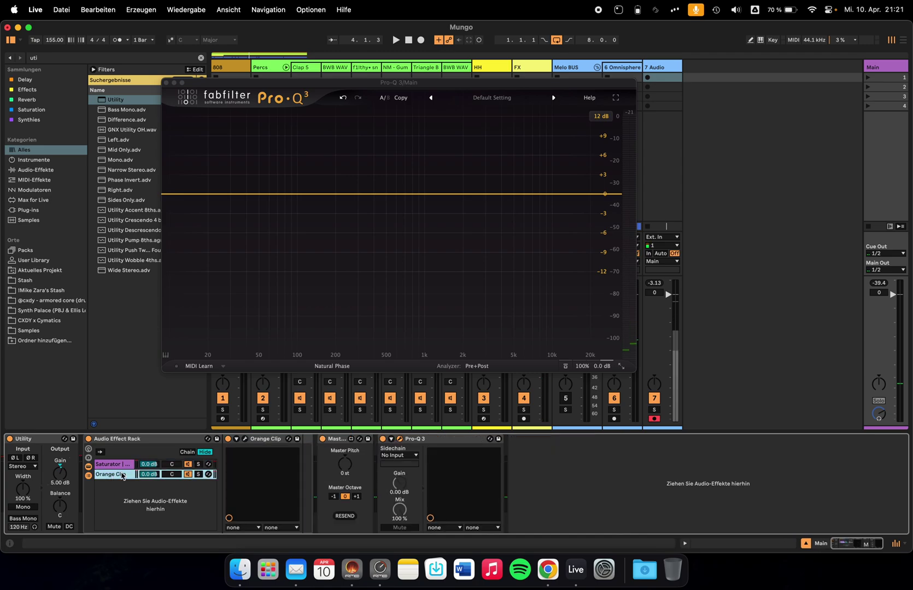
{"action": "left_click", "coordinate": [113, 468]}
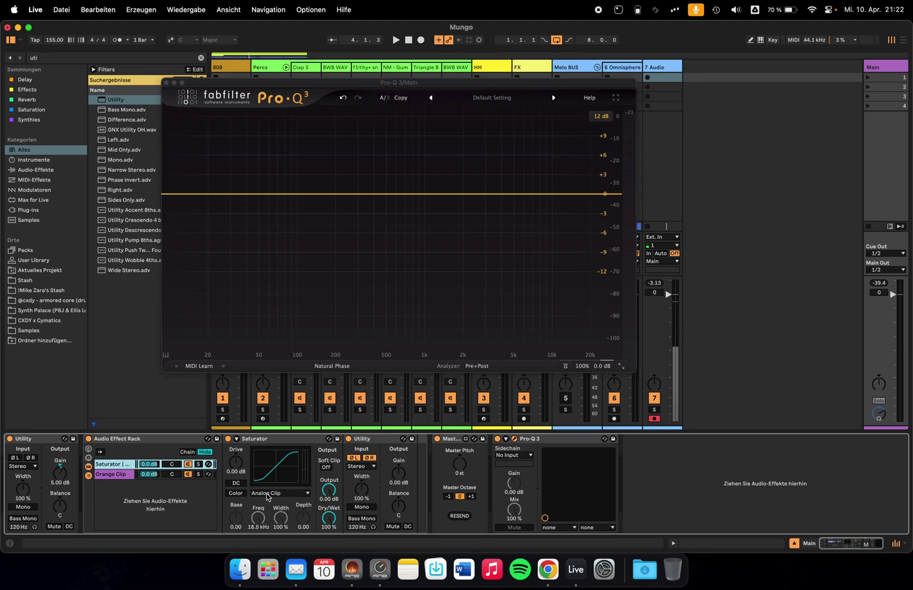
{"action": "left_click", "coordinate": [290, 442]}
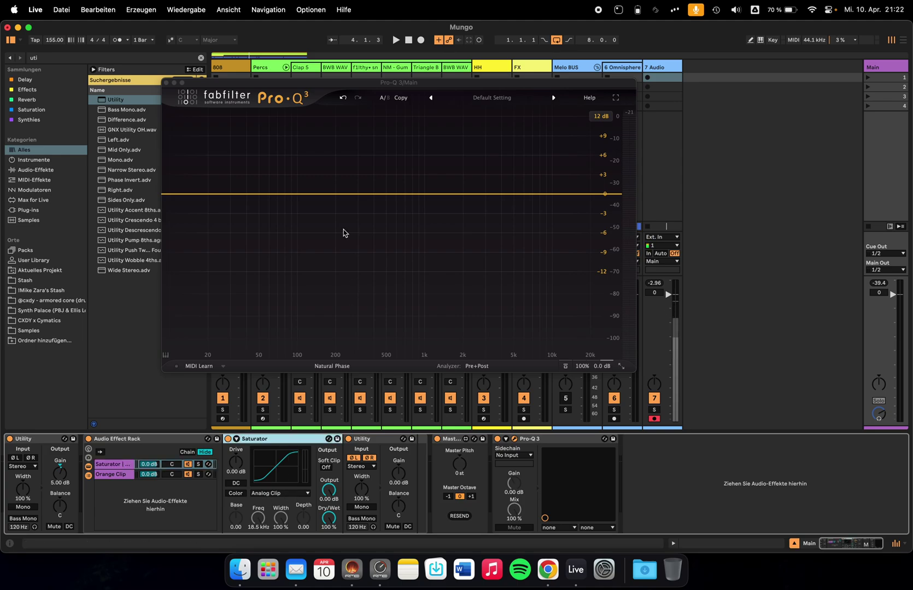
{"action": "left_click", "coordinate": [116, 477]}
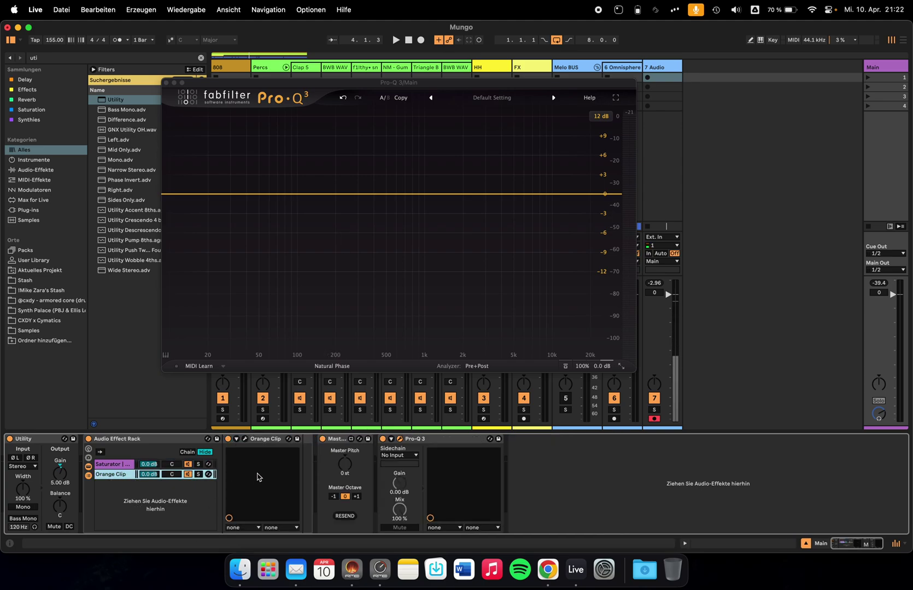
{"action": "left_click", "coordinate": [118, 466]}
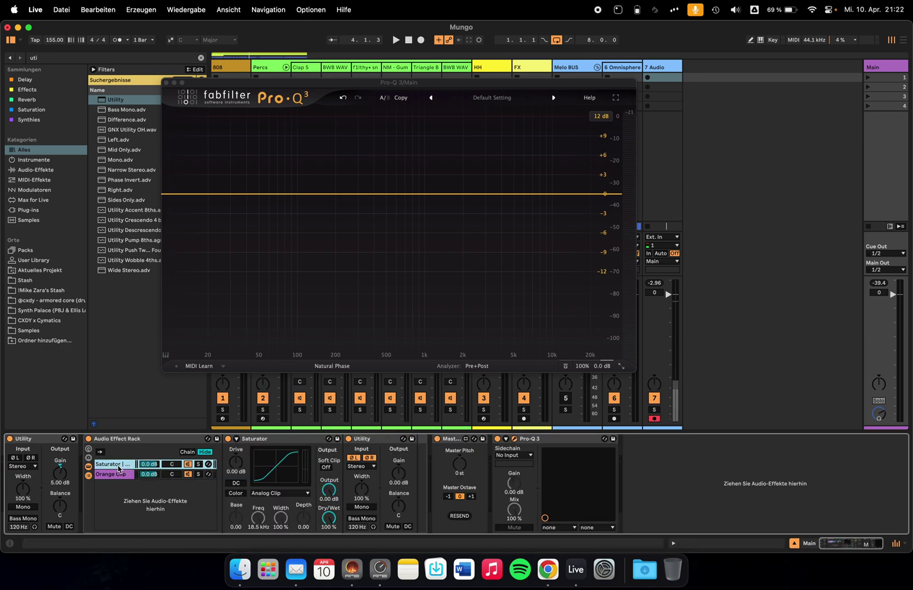
{"action": "left_click", "coordinate": [254, 493]}
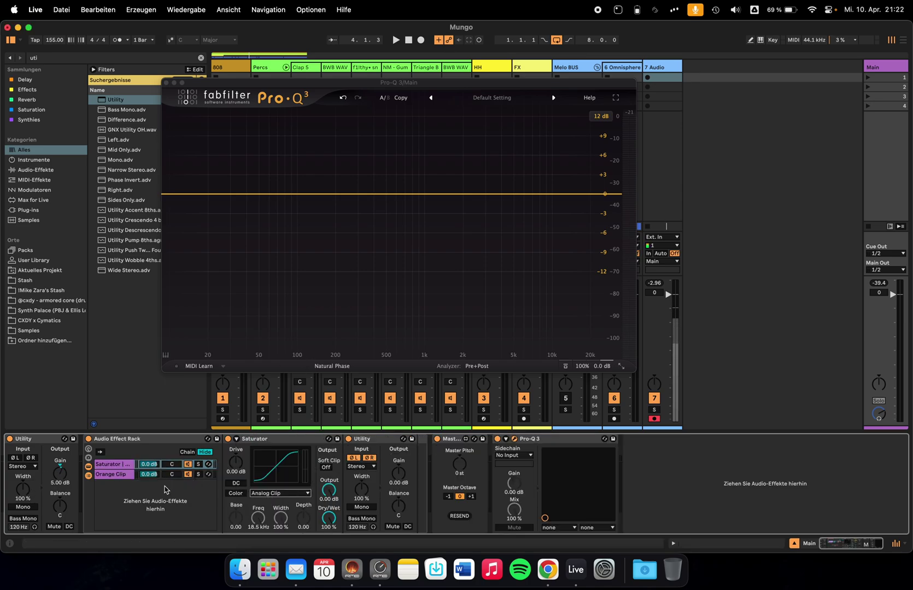
{"action": "left_click", "coordinate": [279, 495]}
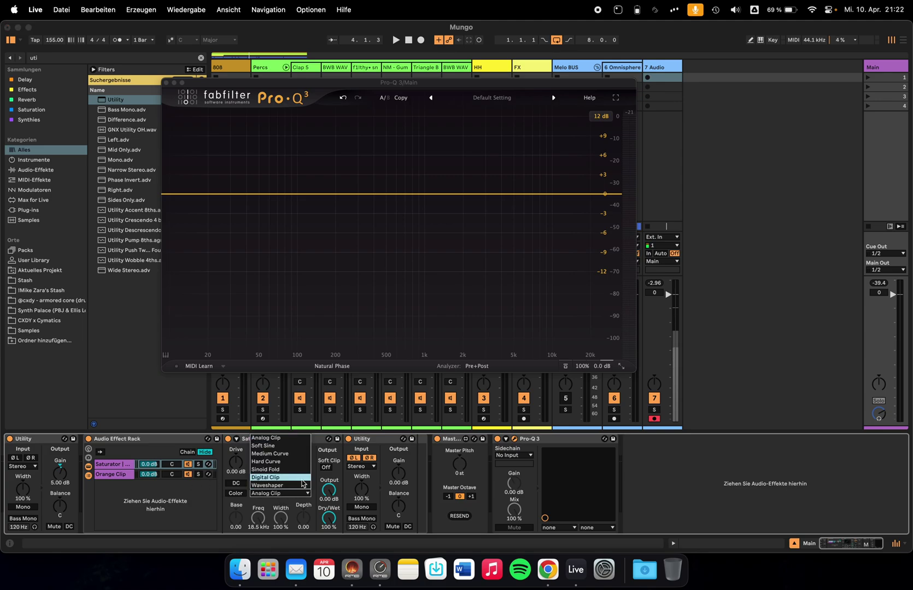
{"action": "left_click", "coordinate": [288, 481]}
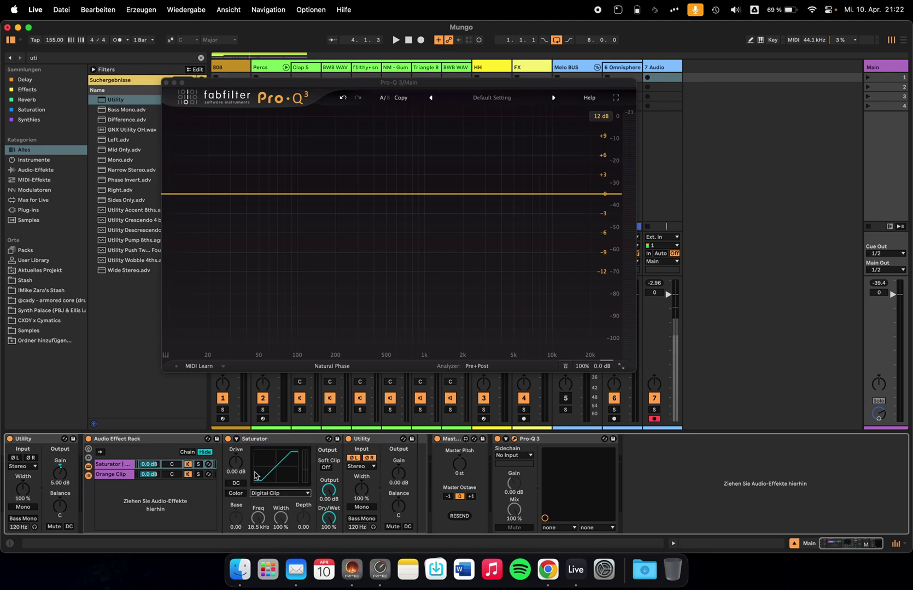
{"action": "key", "text": "space"}
{"action": "left_click", "coordinate": [281, 494]}
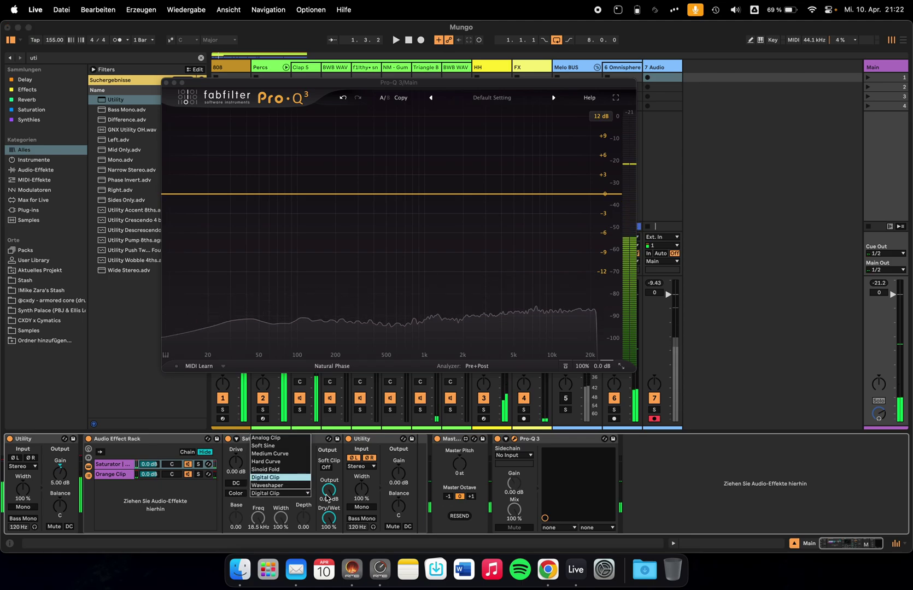
{"action": "left_click", "coordinate": [285, 437]}
{"action": "key", "text": "space"}
{"action": "key", "text": "space"}
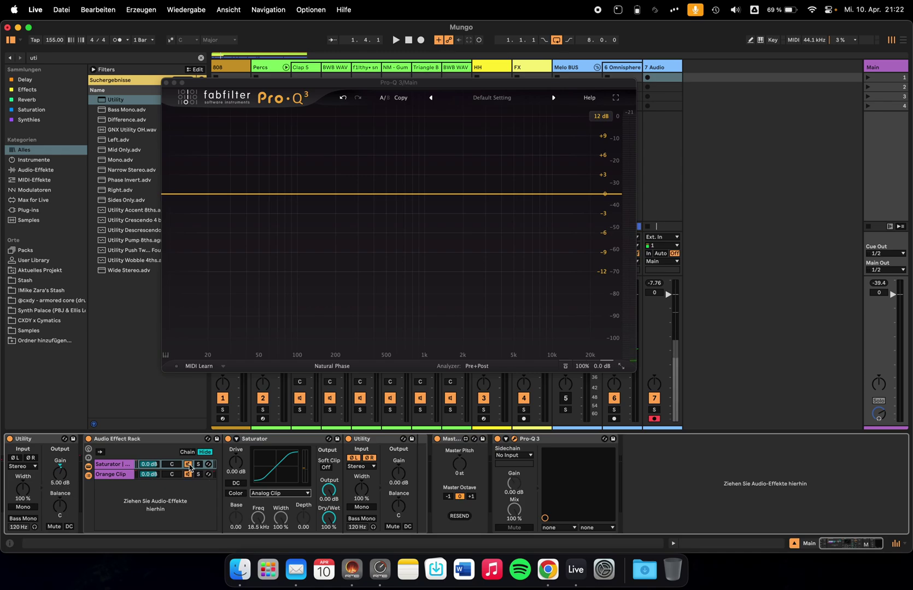
Enable the Saturator chain, disable the Orange Clip chain, and restart playback from the song start.
{"action": "left_click", "coordinate": [188, 464]}
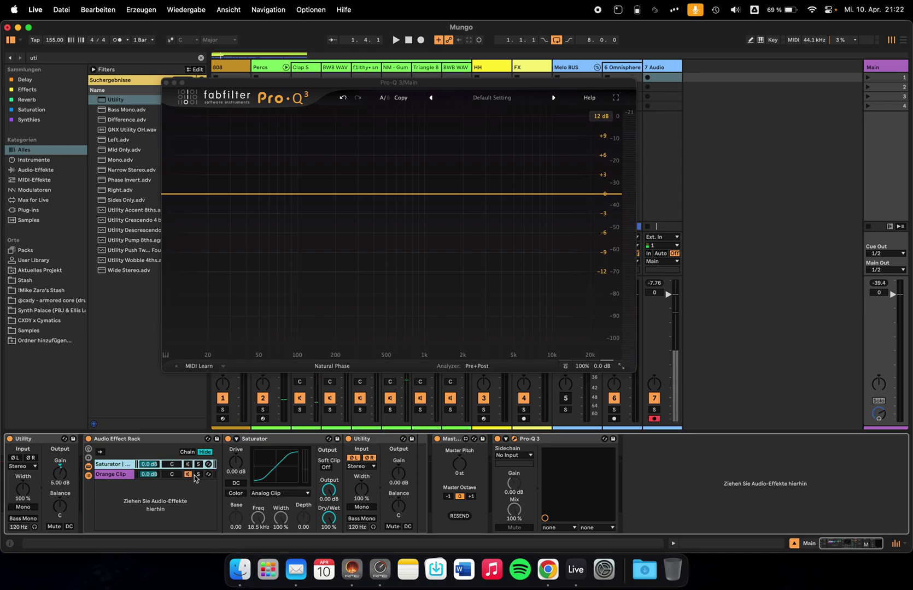
{"action": "left_click_drag", "start_coordinate": [188, 475], "coordinate": [188, 464]}
{"action": "left_click", "coordinate": [113, 473]}
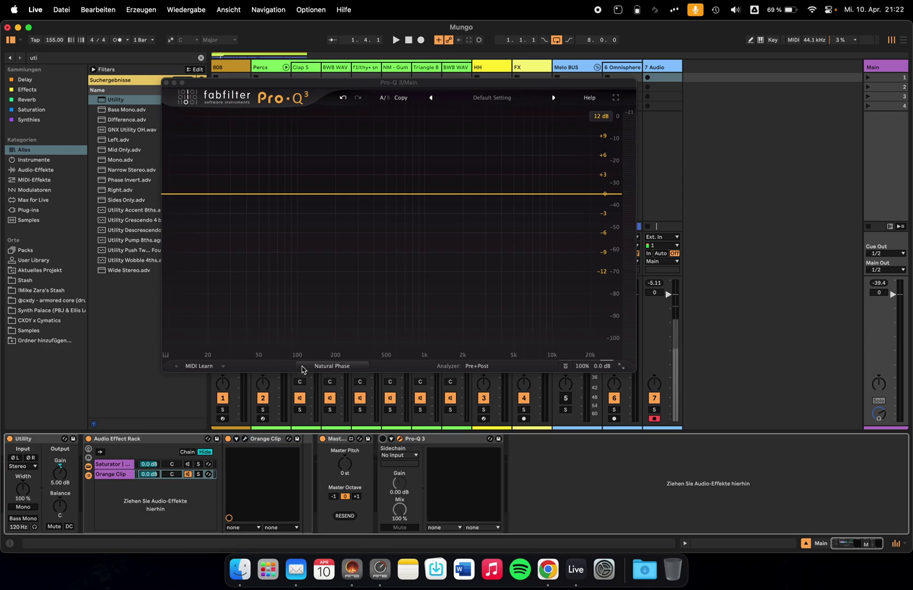
{"action": "key", "text": "space"}
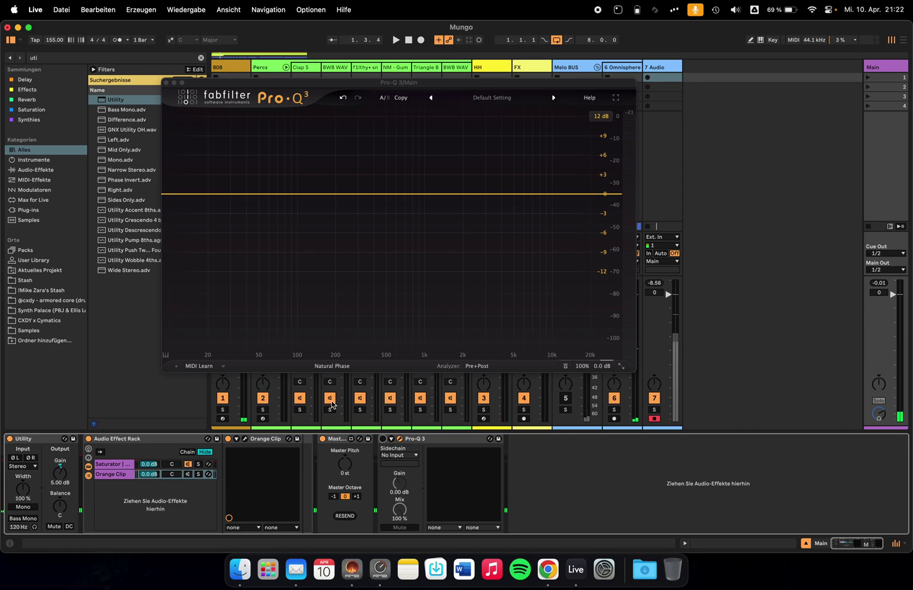
{"action": "key", "text": "space"}
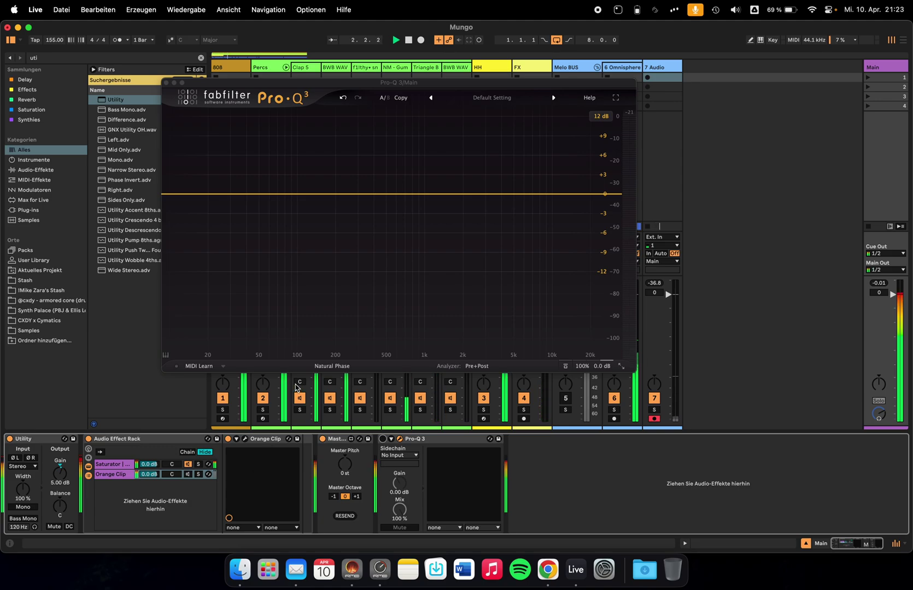
Close the Pro-Q 3 window and switch to Arrangement View.
{"action": "left_click", "coordinate": [166, 83]}
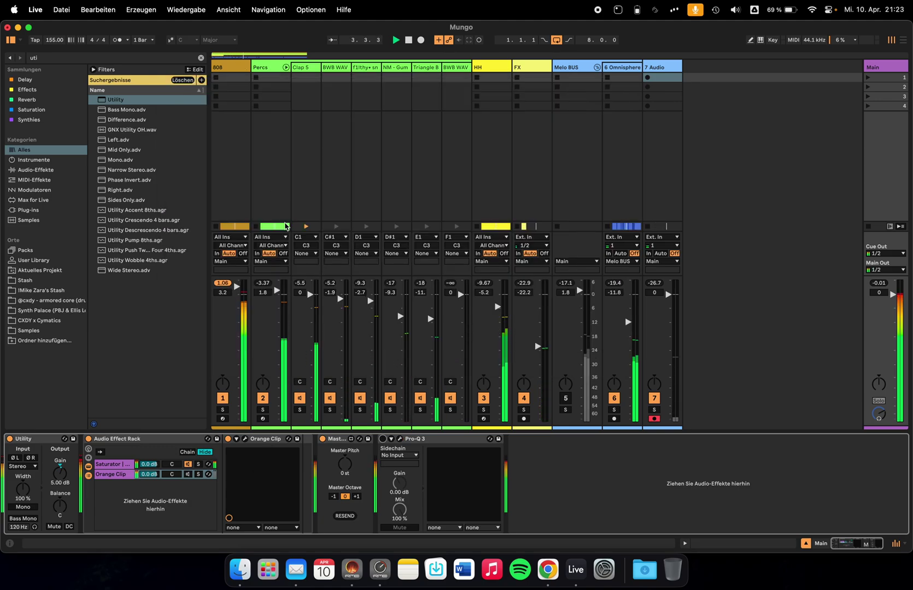
{"action": "key", "text": "Tab"}
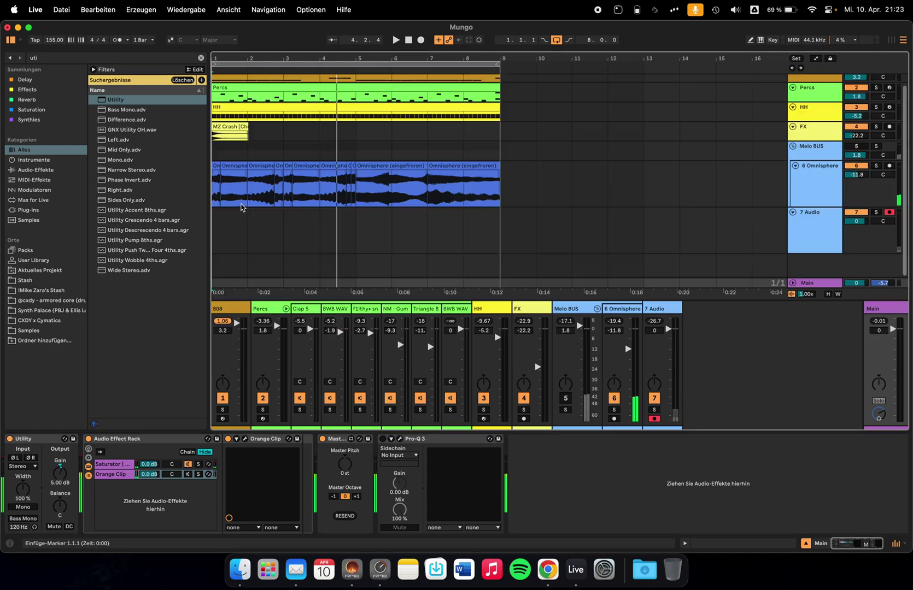
{"action": "scroll", "coordinate": [312, 148], "scroll_direction": "up", "scroll_amount": 1}
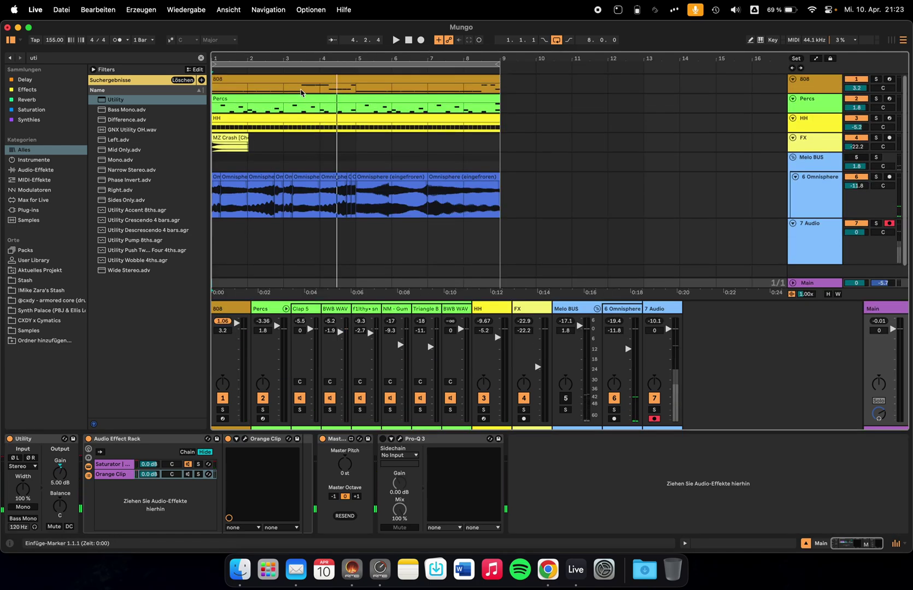
{"action": "key", "text": "Tab"}
{"action": "key", "text": "Tab"}
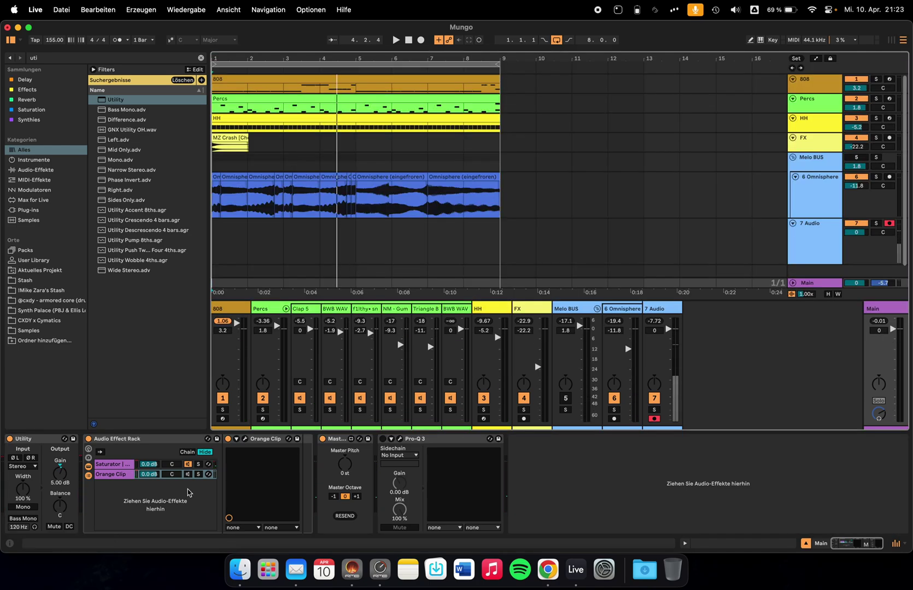
Point out the Saturator's Analog Clip curve shape, then show the Orange Clip chain.
{"action": "left_click", "coordinate": [113, 464]}
{"action": "left_click", "coordinate": [277, 494]}
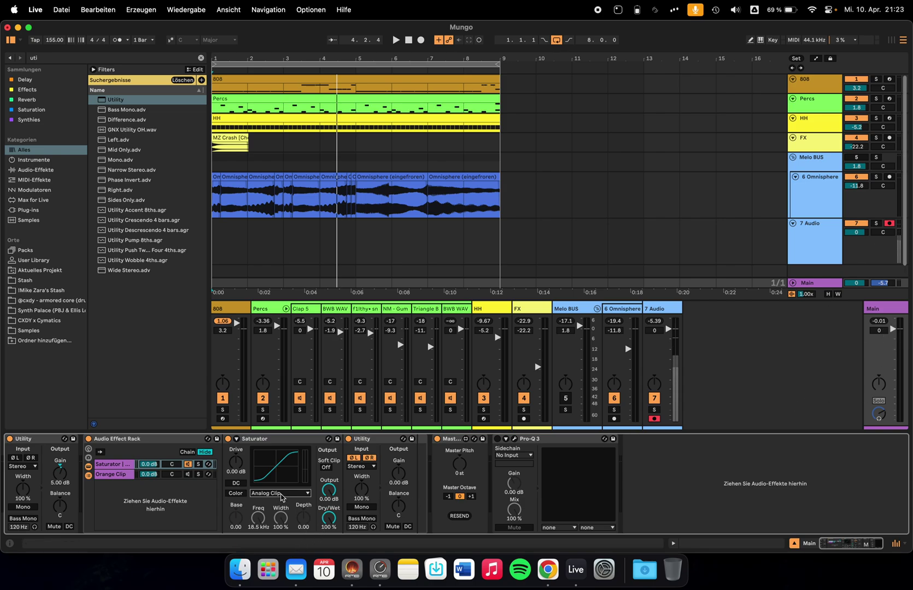
{"action": "left_click", "coordinate": [280, 494]}
{"action": "left_click", "coordinate": [281, 494]}
{"action": "left_click", "coordinate": [280, 493]}
{"action": "left_click", "coordinate": [280, 494]}
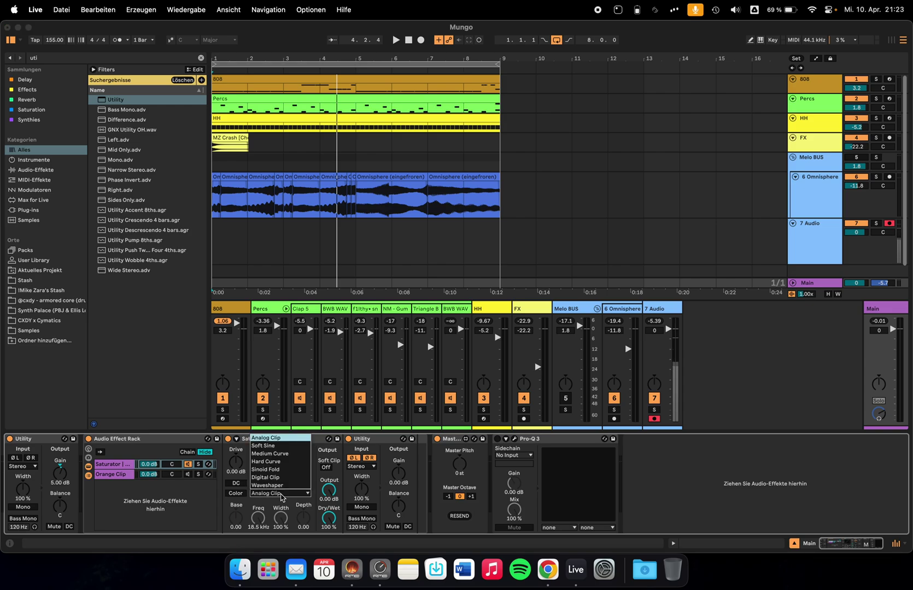
{"action": "left_click", "coordinate": [102, 476]}
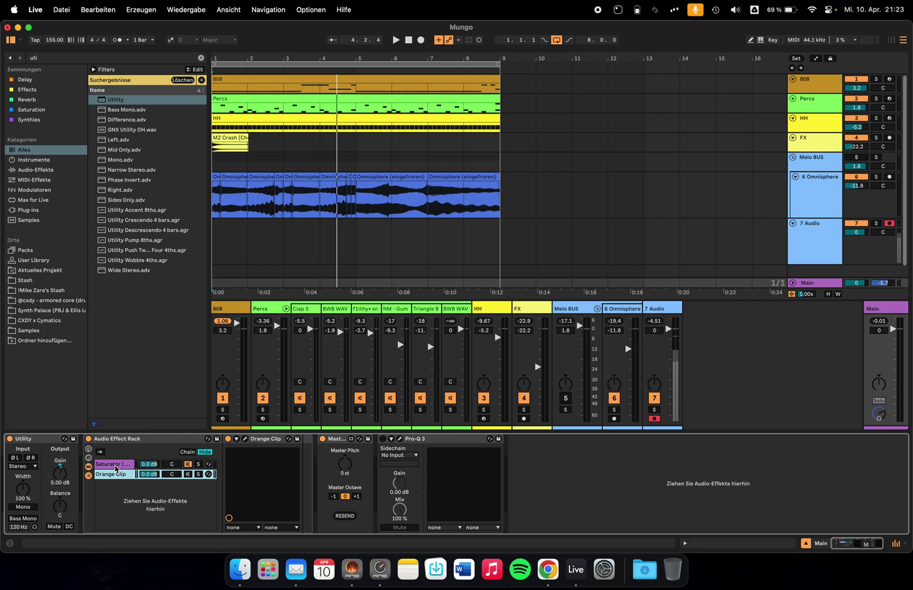
Recheck Orange Clip's settings (version 1.0.9, oversampling off), then return to the Saturator chain.
{"action": "left_click", "coordinate": [246, 438]}
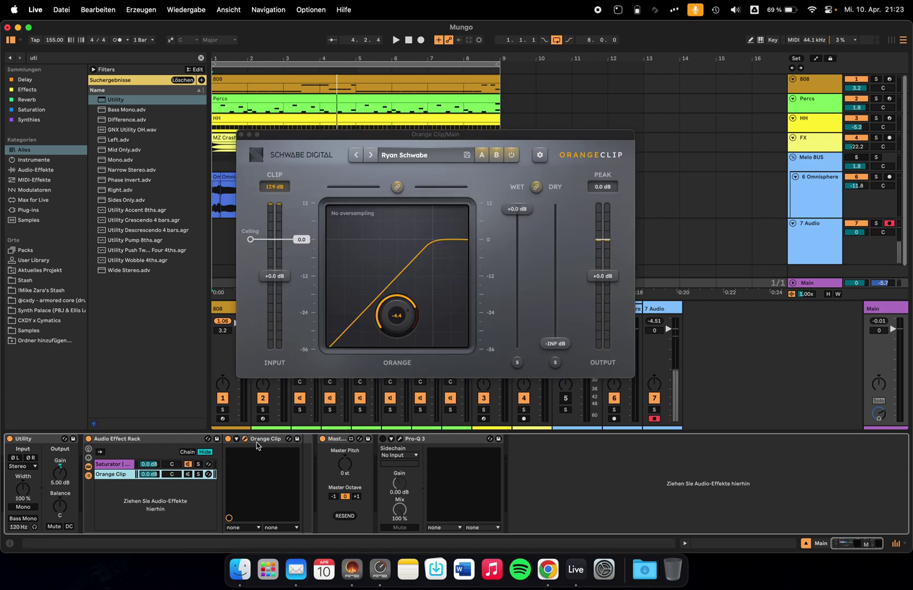
{"action": "left_click", "coordinate": [540, 155]}
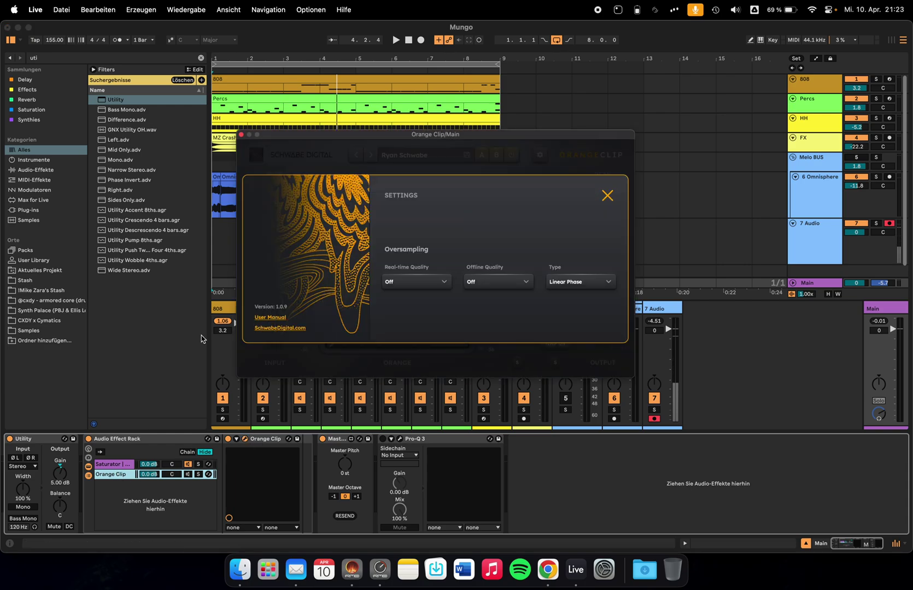
{"action": "left_click", "coordinate": [608, 196]}
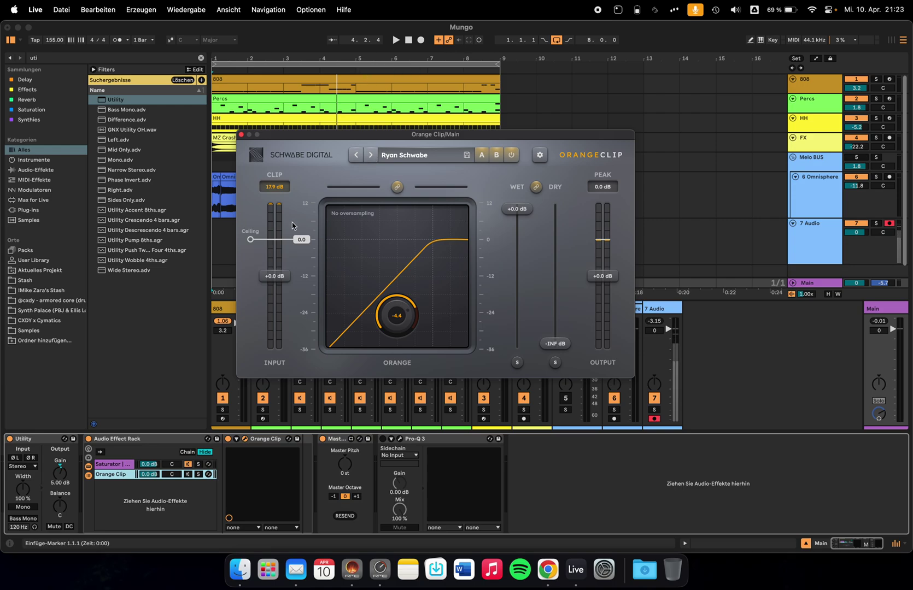
{"action": "left_click", "coordinate": [176, 502]}
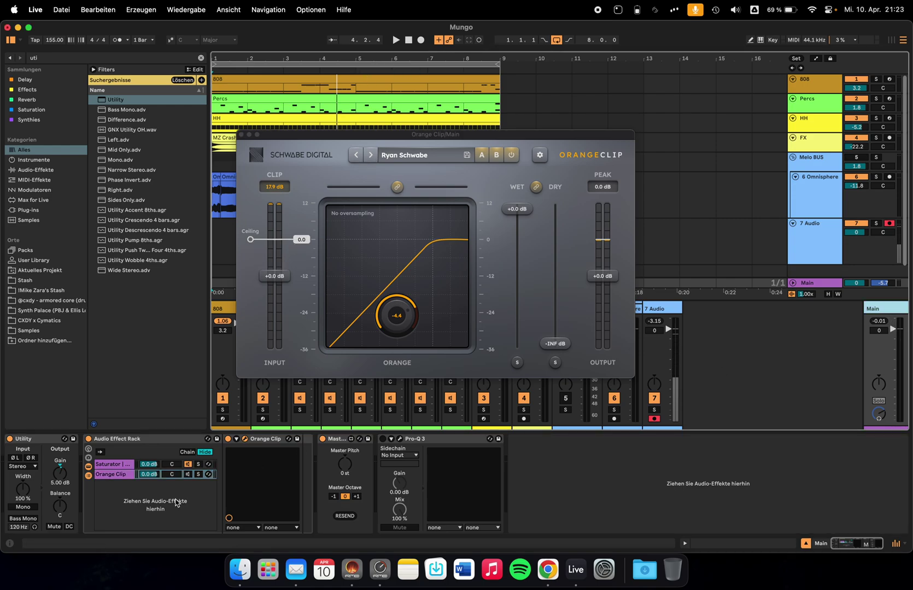
{"action": "left_click", "coordinate": [129, 465]}
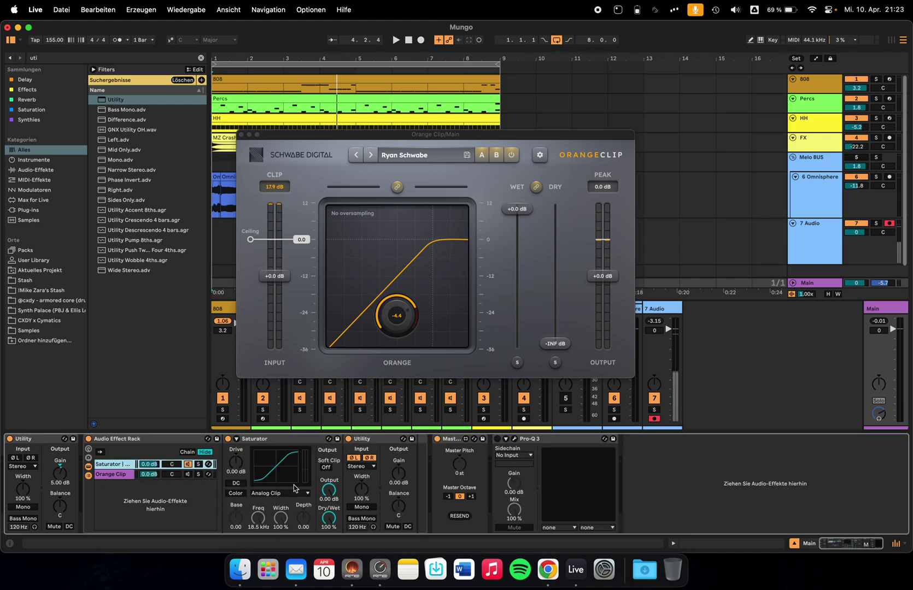